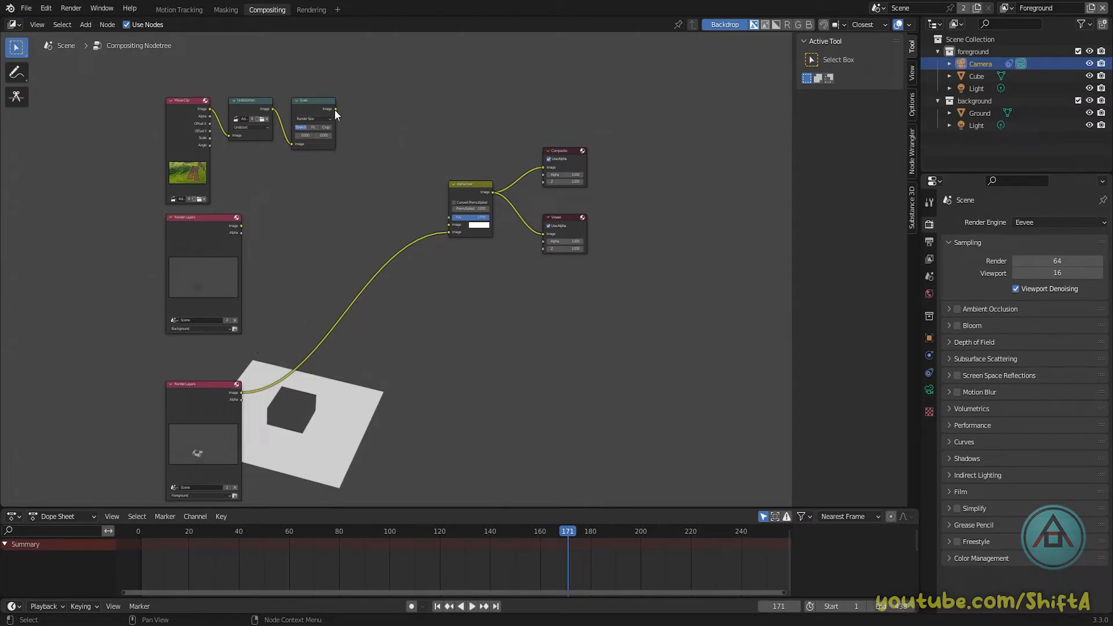
- Link the Scale node's image output to the upper image input of Alpha Over and lower its factor to 0
drag(335, 109, 448, 225)
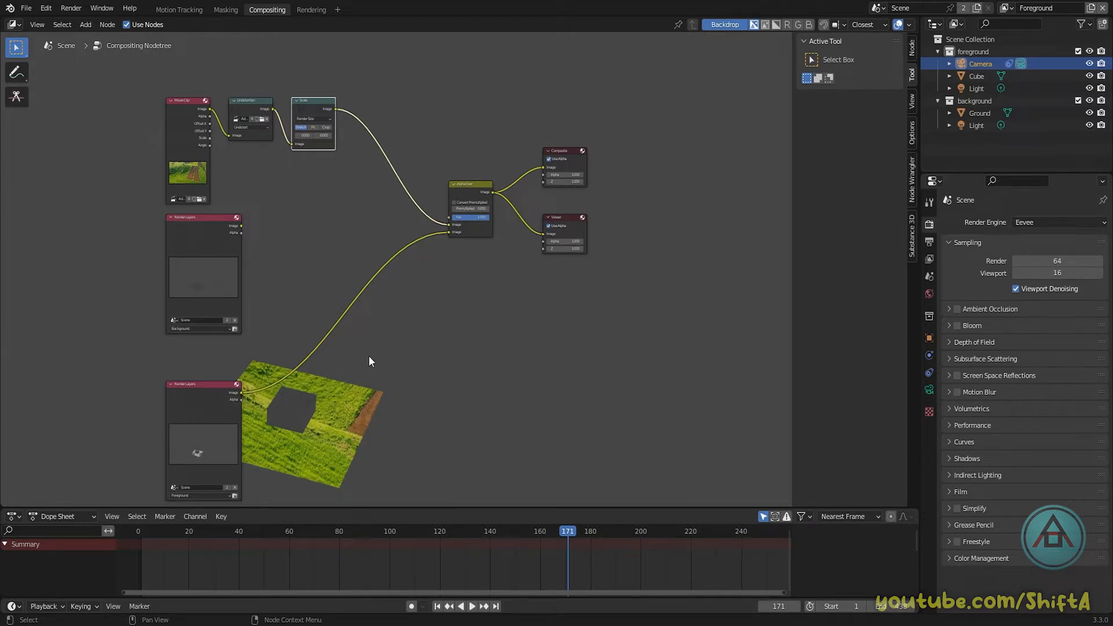
key(F12)
drag(462, 218, 444, 231)
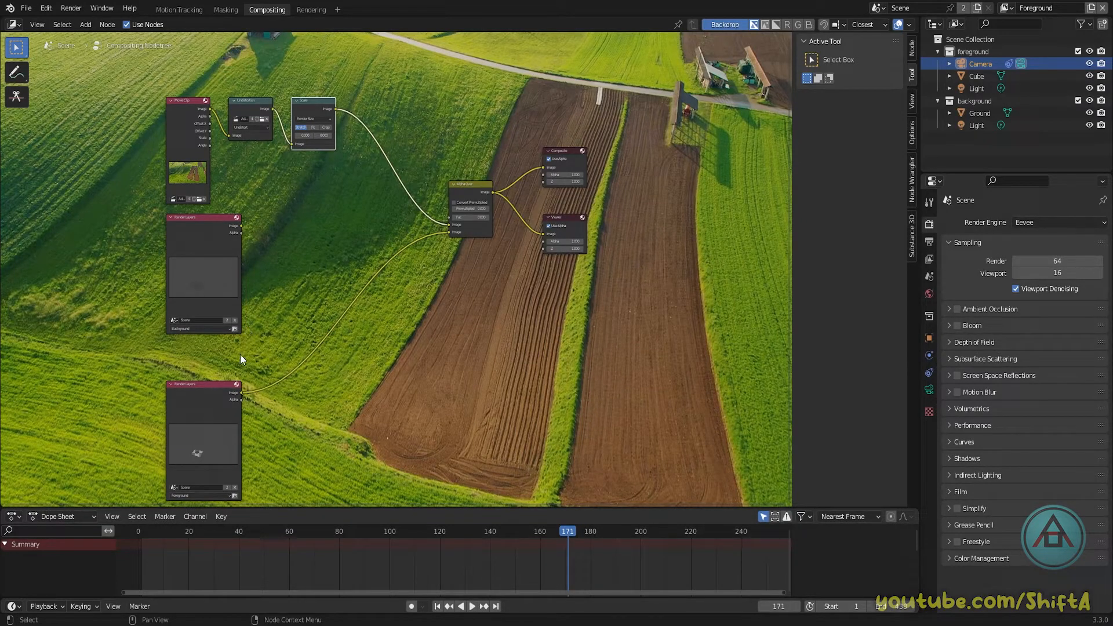
- Raise the foreground Render Layers node, move Ground from the background collection into the foreground collection, and try the same with Light
drag(211, 388, 212, 360)
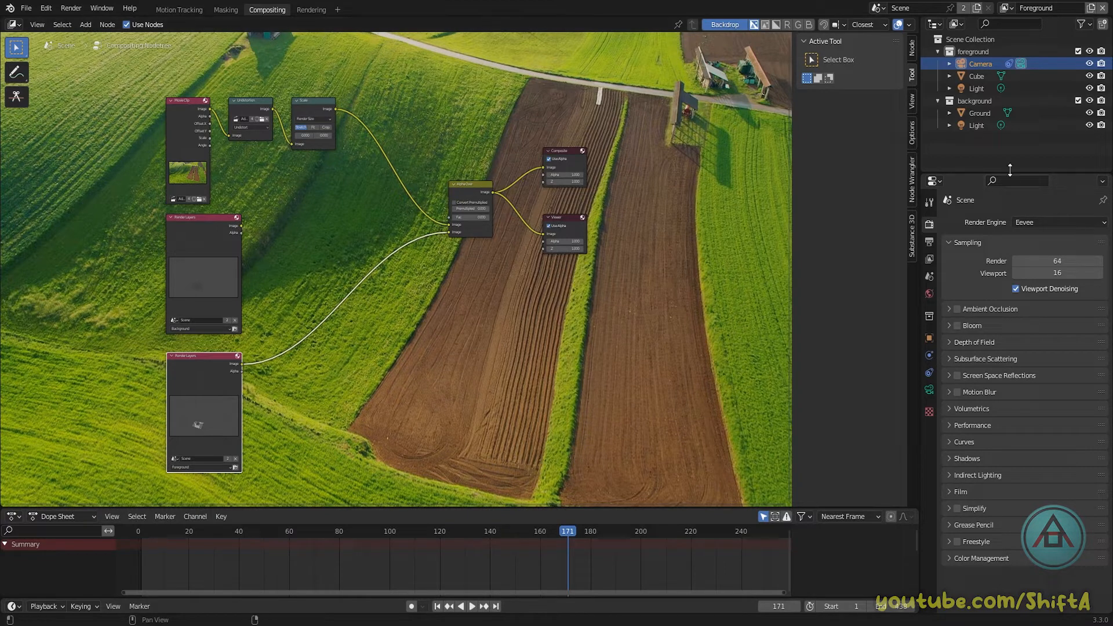
click(986, 116)
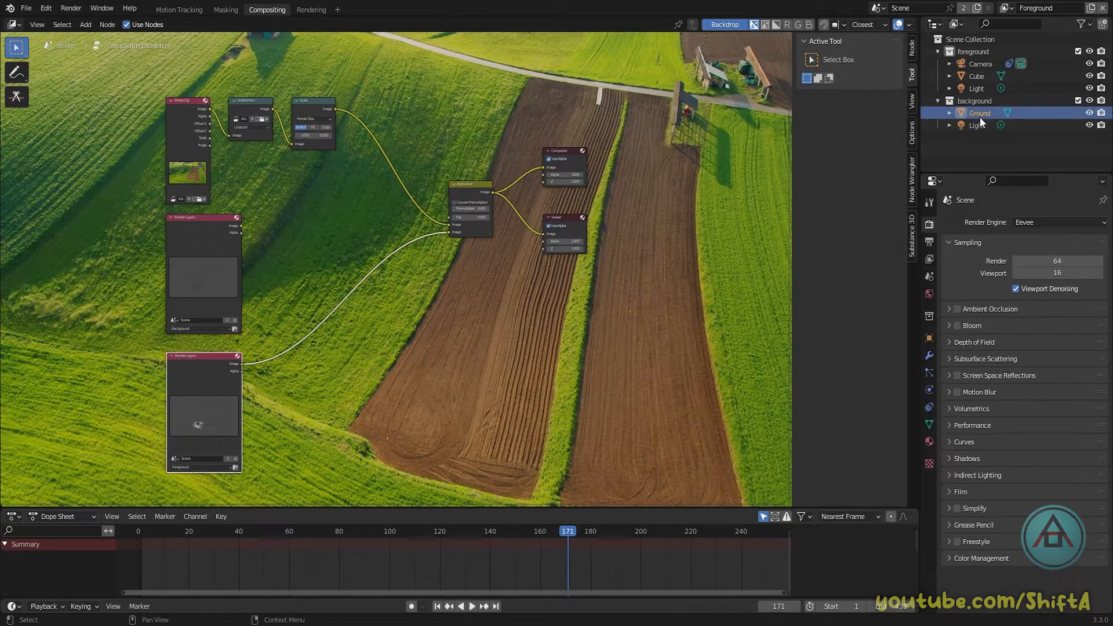
drag(981, 115, 984, 57)
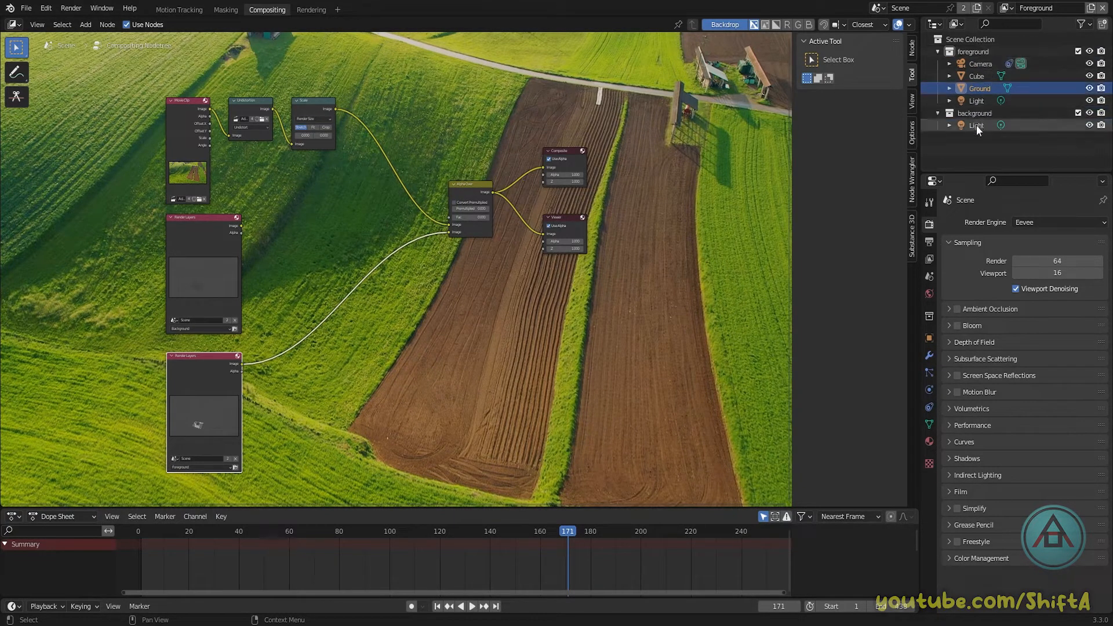
drag(977, 126, 978, 56)
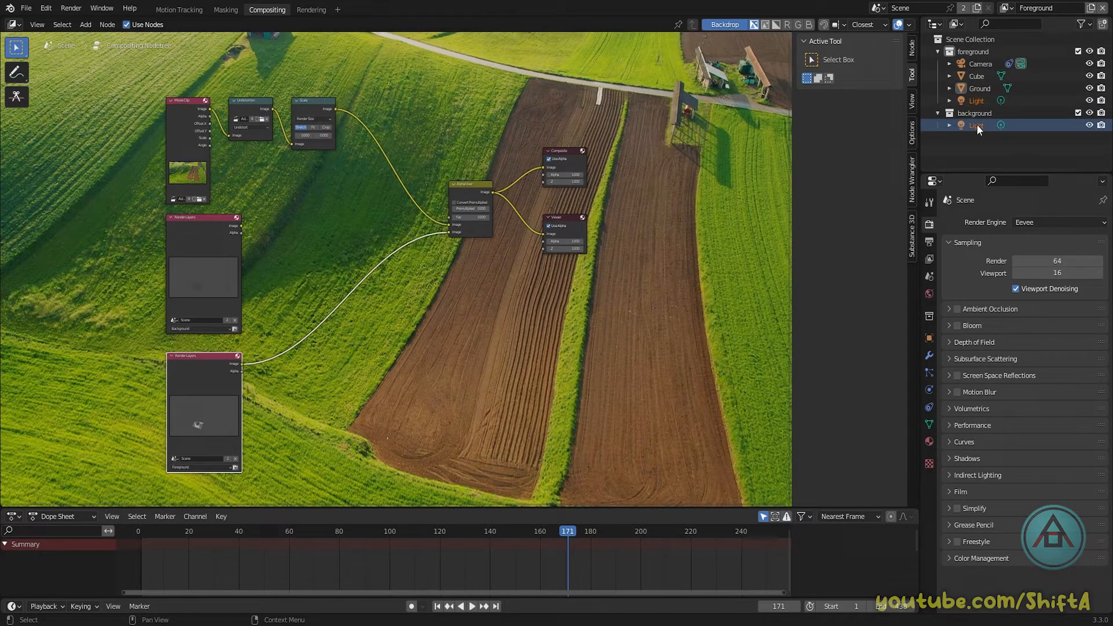
click(976, 114)
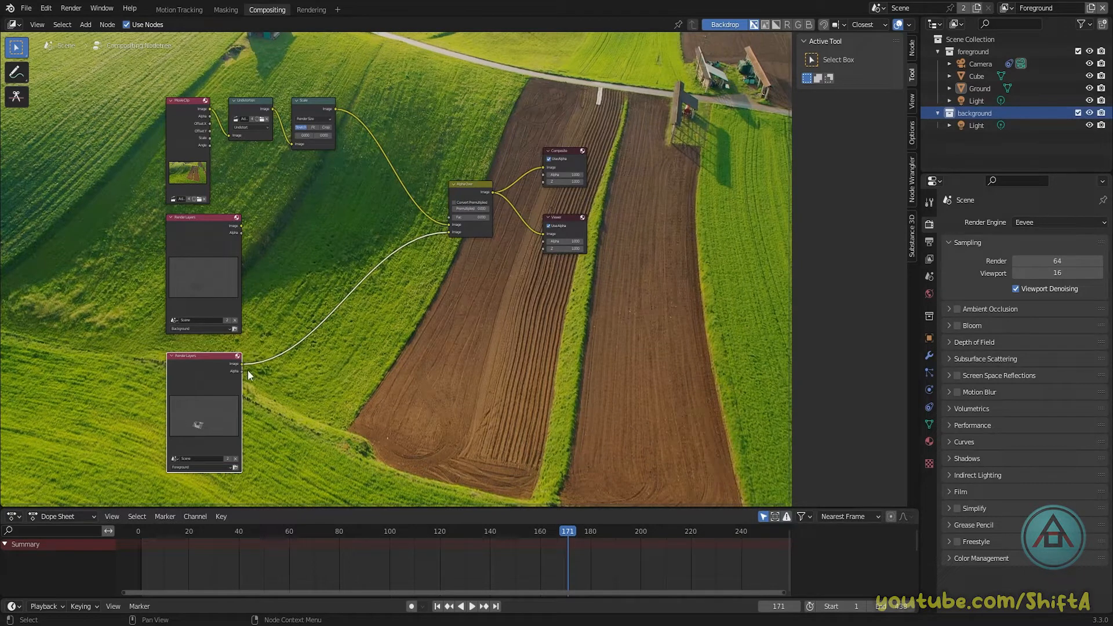
- Return the Alpha Over factor to 1 and link the background Render Layers image to its lower image input
drag(471, 217, 489, 218)
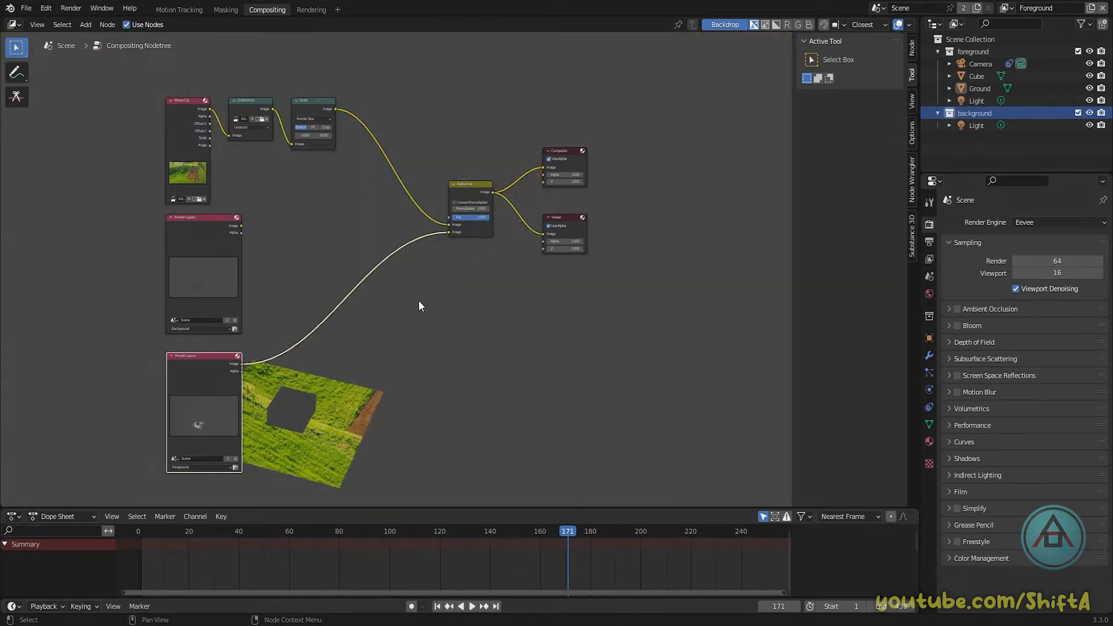
click(225, 279)
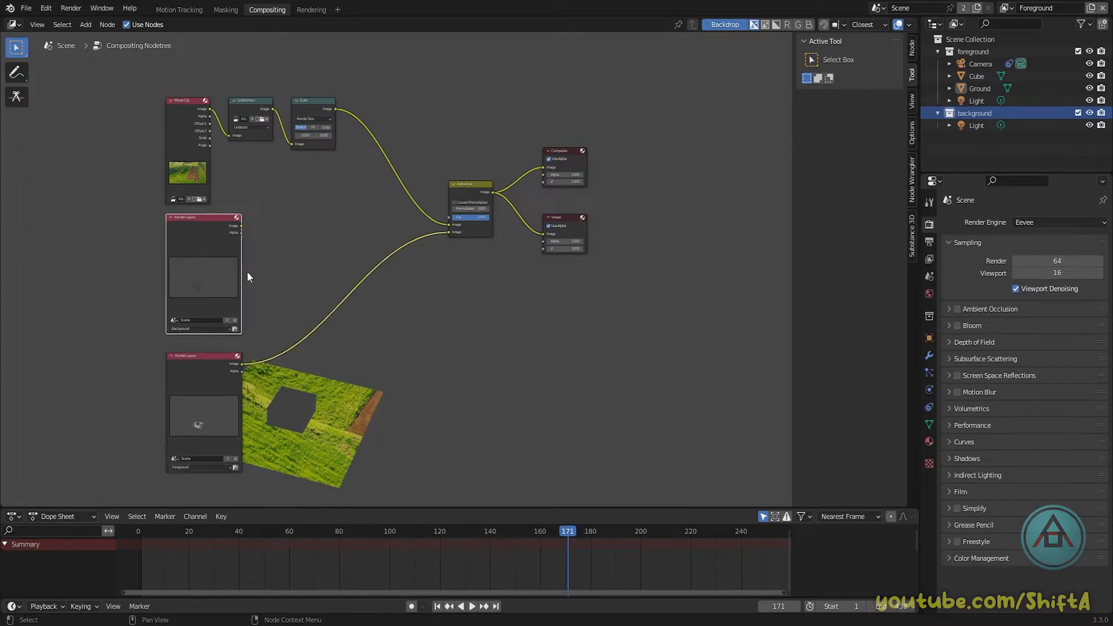
drag(240, 225, 449, 232)
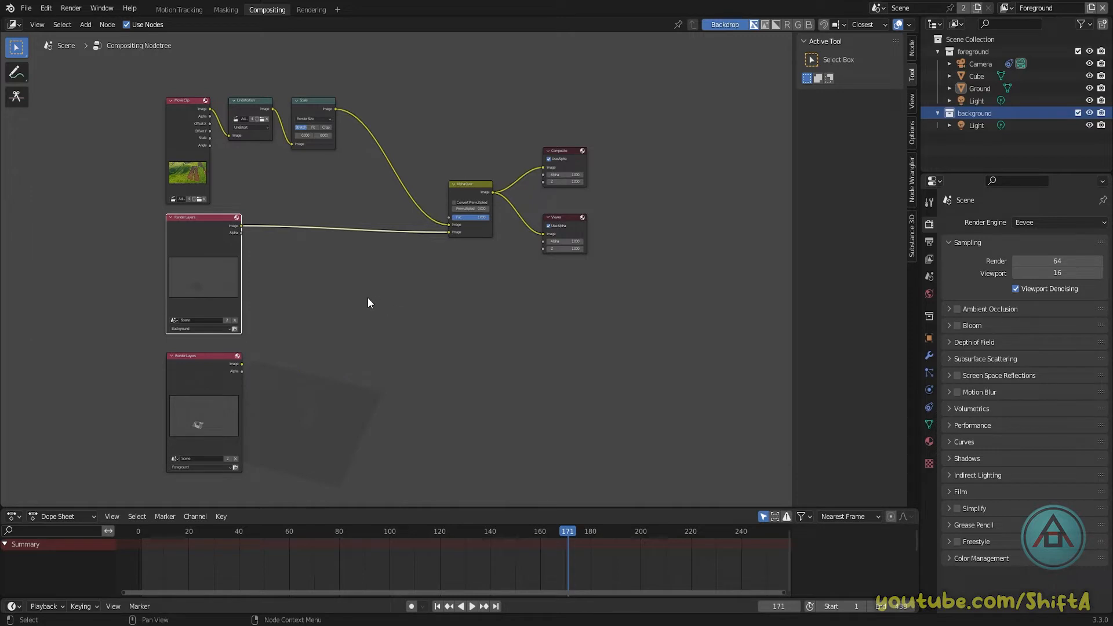
- Make the film background transparent in the Eevee render settings and render the frame again
key(F12)
click(930, 242)
click(930, 226)
click(951, 491)
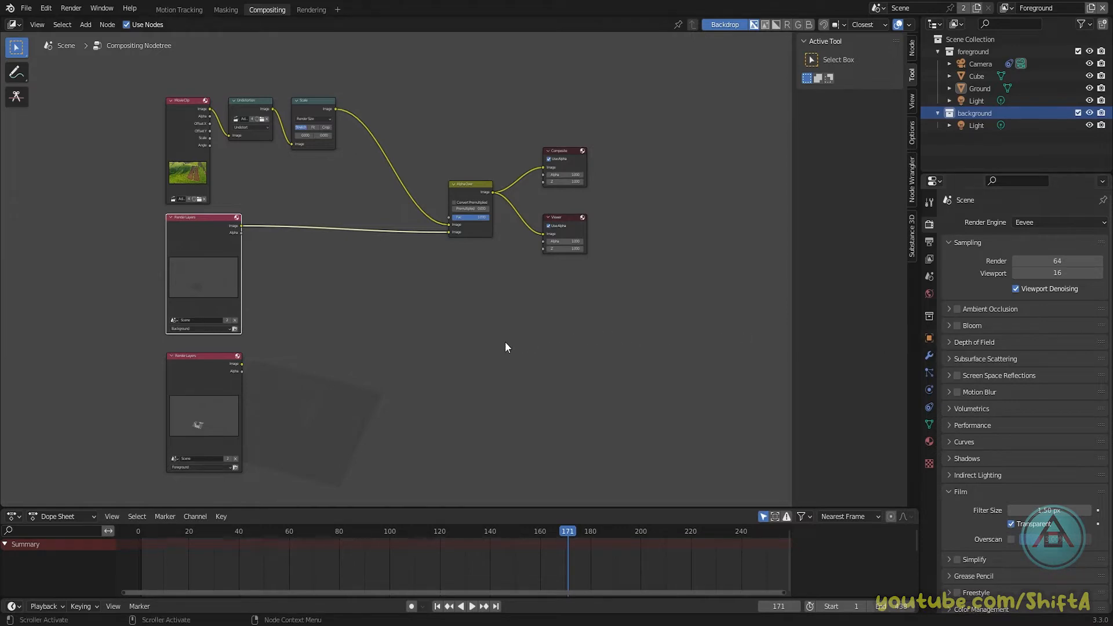
click(401, 338)
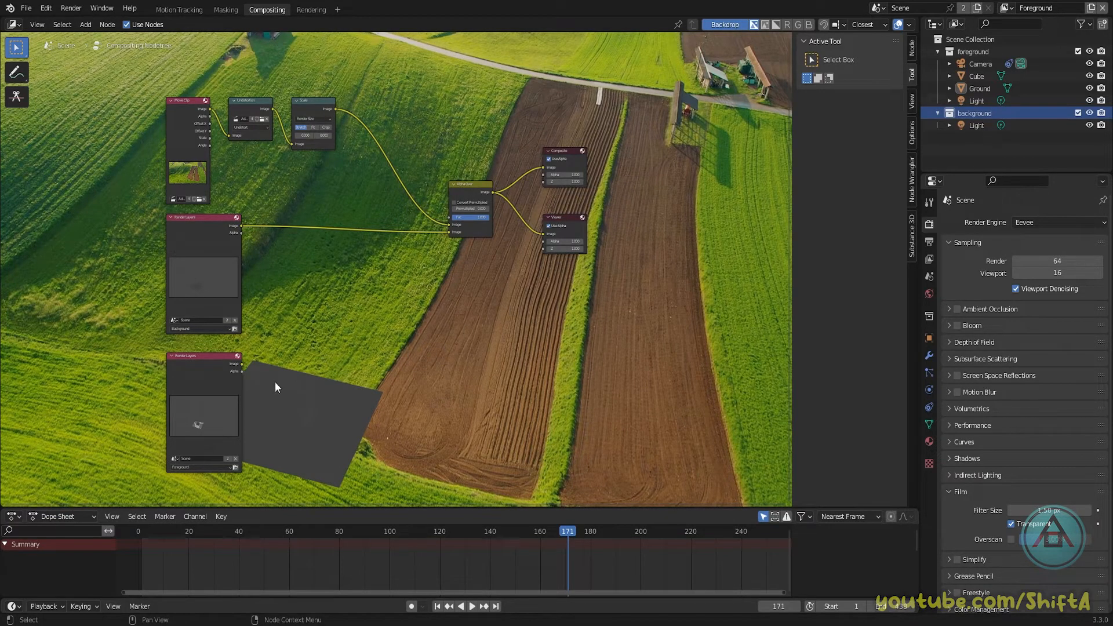
- Feed the foreground Render Layers image into Alpha Over's lower image input and put that node in place of the deleted background Render Layers node
drag(242, 364, 452, 232)
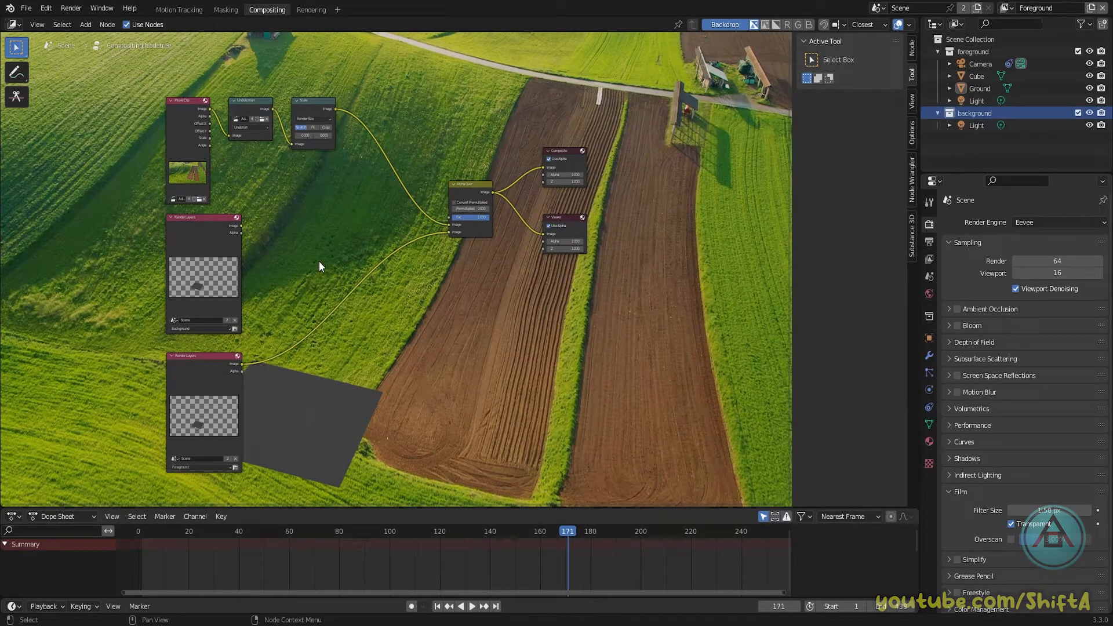
click(208, 247)
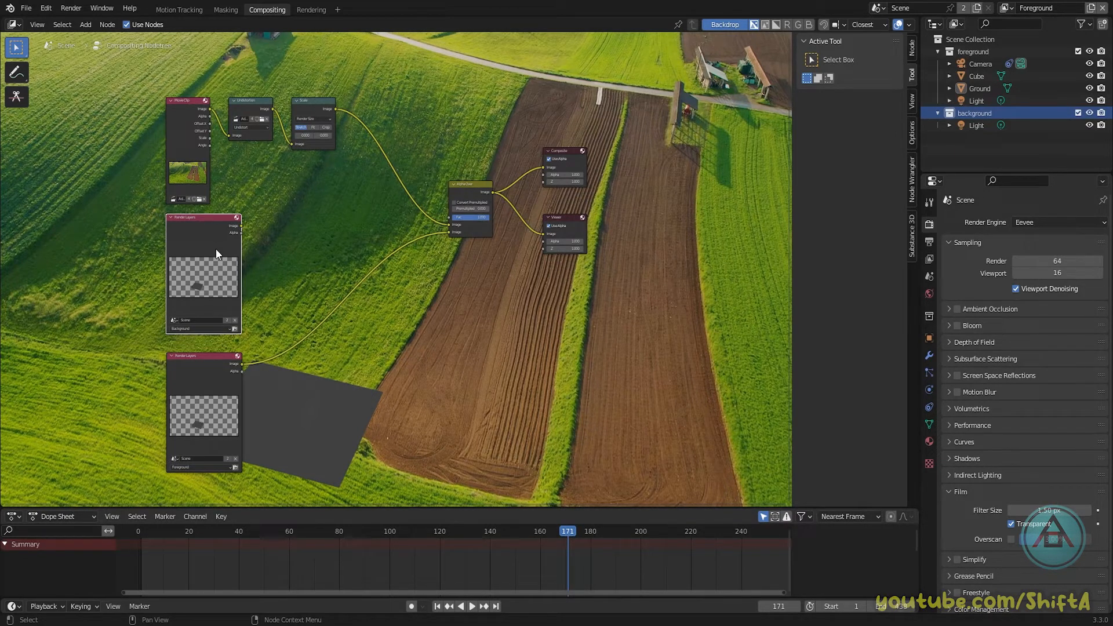
key(x)
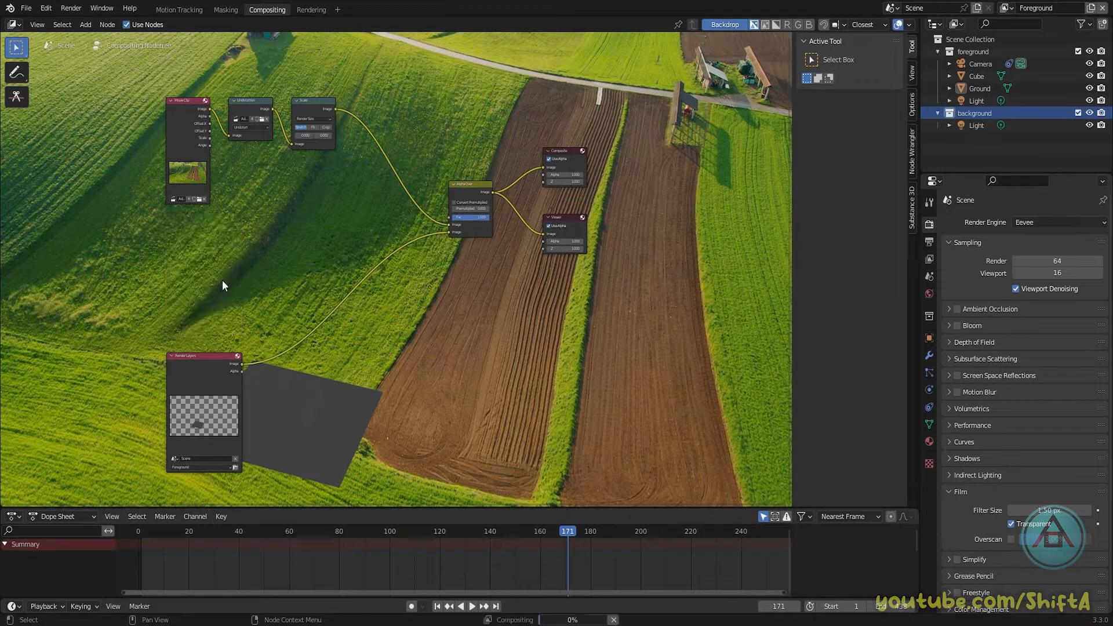
drag(204, 353, 205, 220)
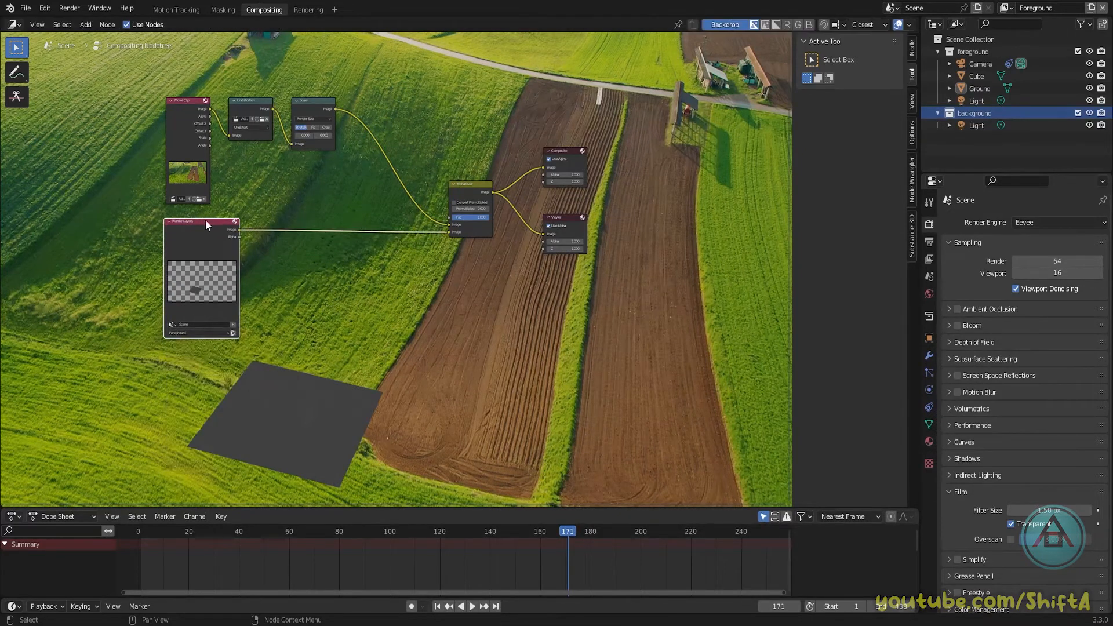
click(377, 268)
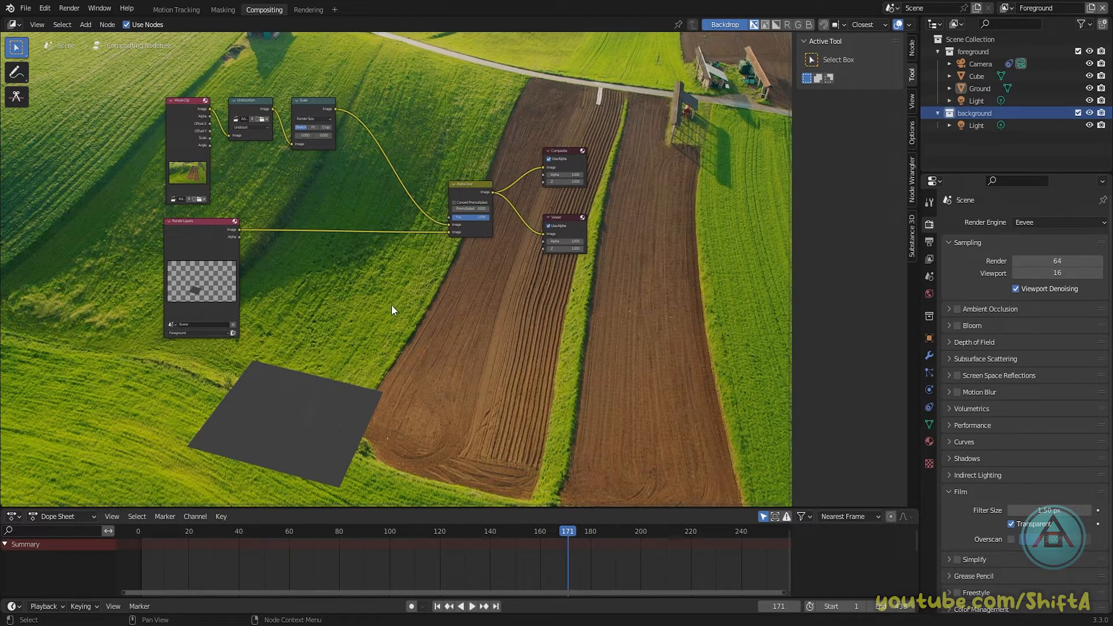
- Enable Ambient Occlusion, Bloom and Motion Blur for the render, with a motion blur shutter of 0.08
click(957, 310)
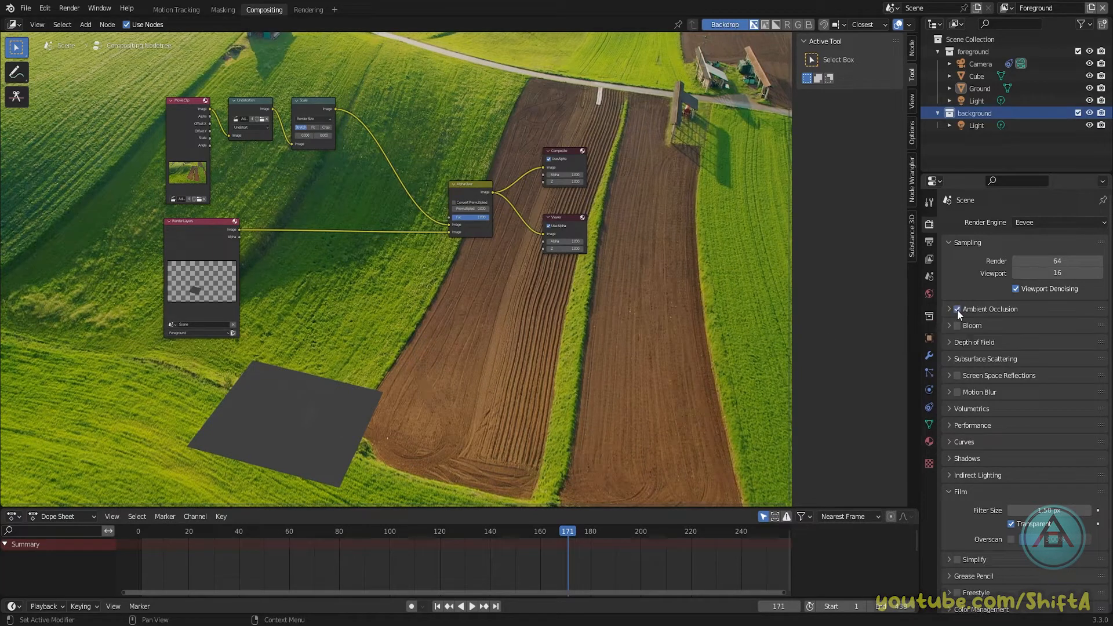
click(958, 391)
click(949, 393)
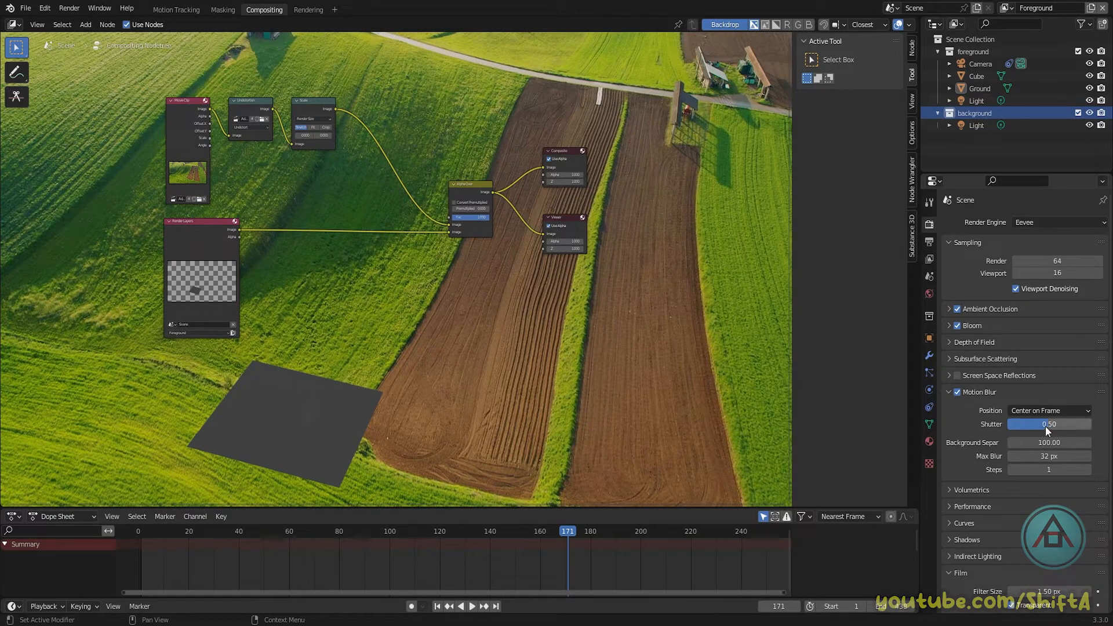
drag(1045, 426, 1012, 426)
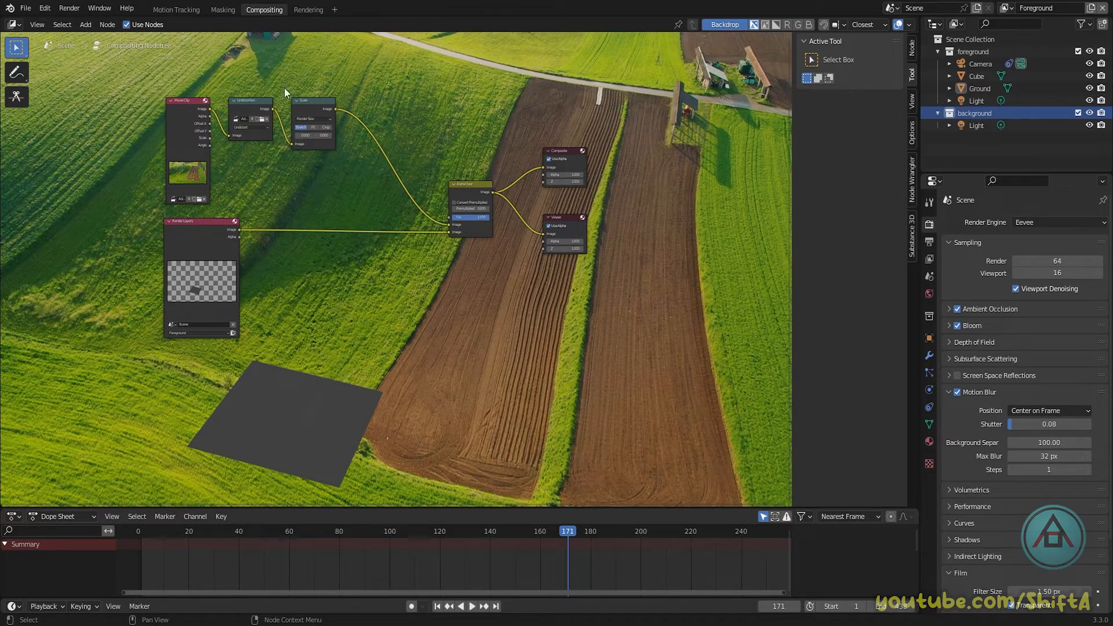
- Set the output frame rate to 25 fps
click(301, 11)
click(266, 8)
click(929, 242)
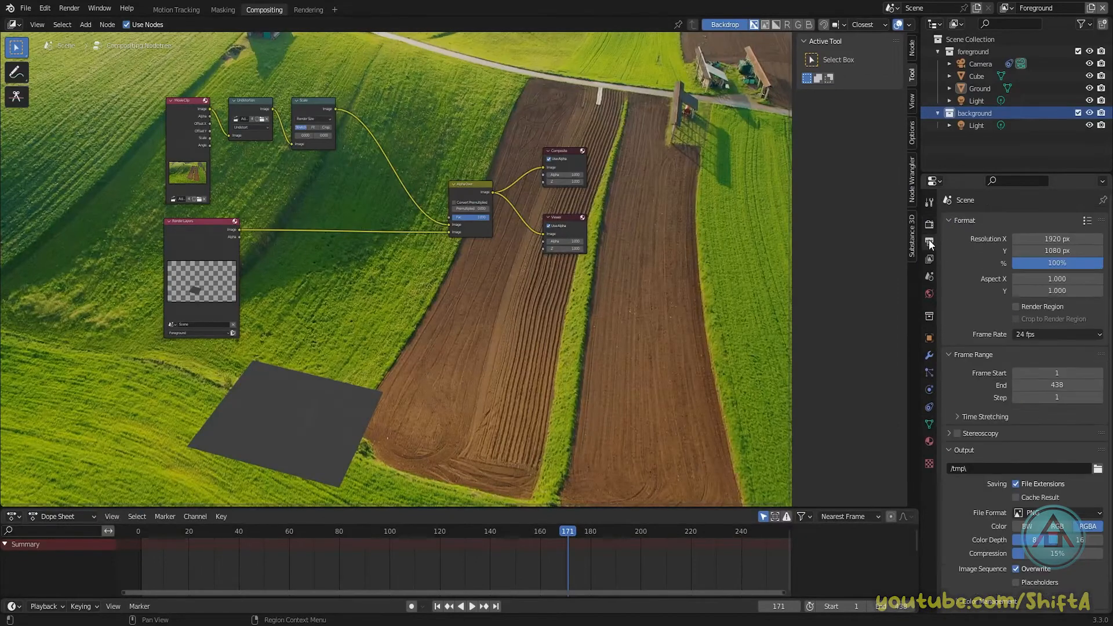
click(1046, 335)
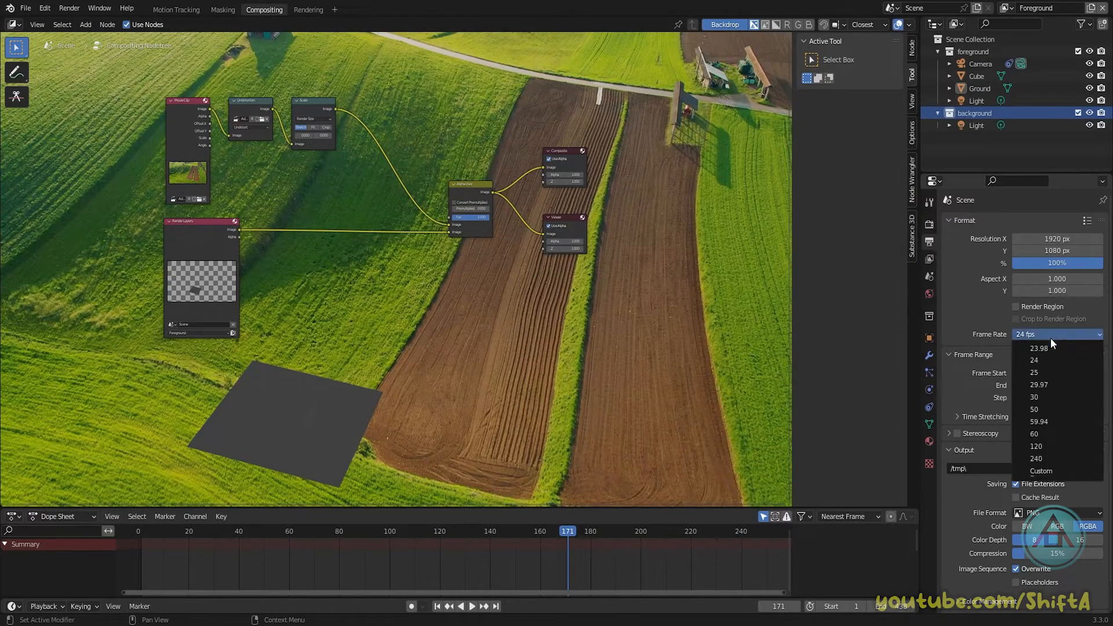
click(1039, 370)
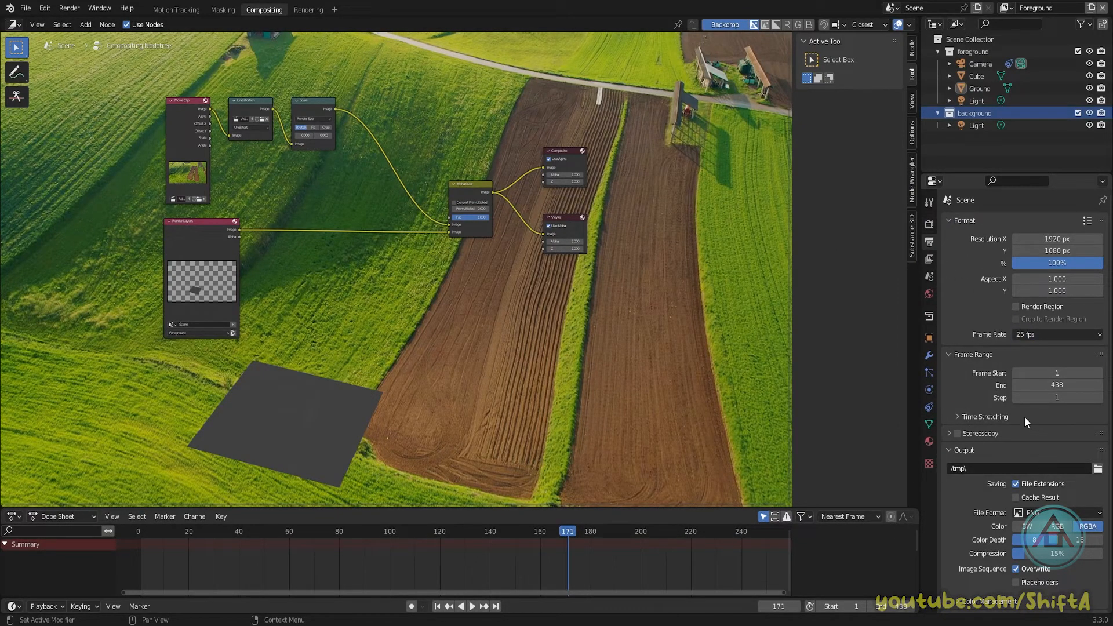
- Set the render output file format to FFmpeg Video
scroll(998, 375, down, 2)
scroll(993, 347, up, 2)
scroll(970, 322, down, 1)
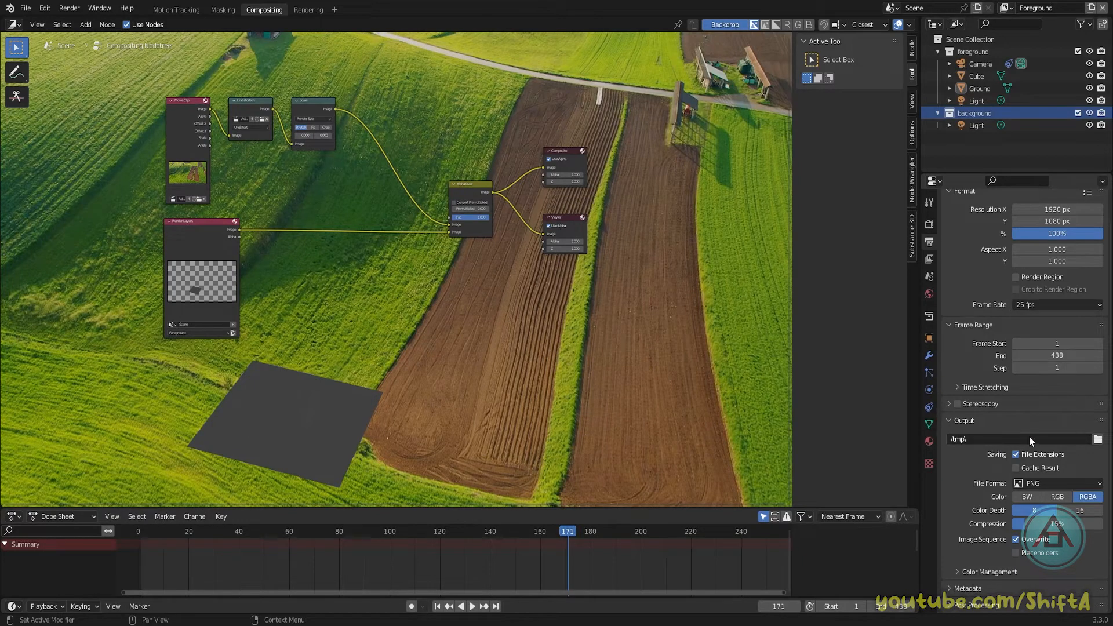
click(1070, 484)
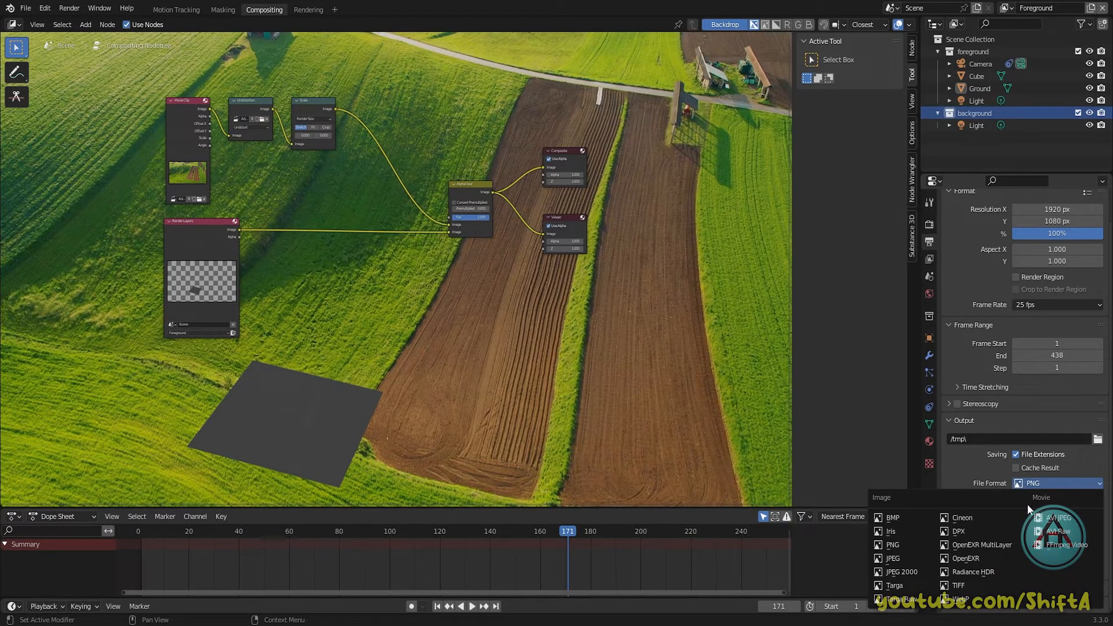
click(1058, 544)
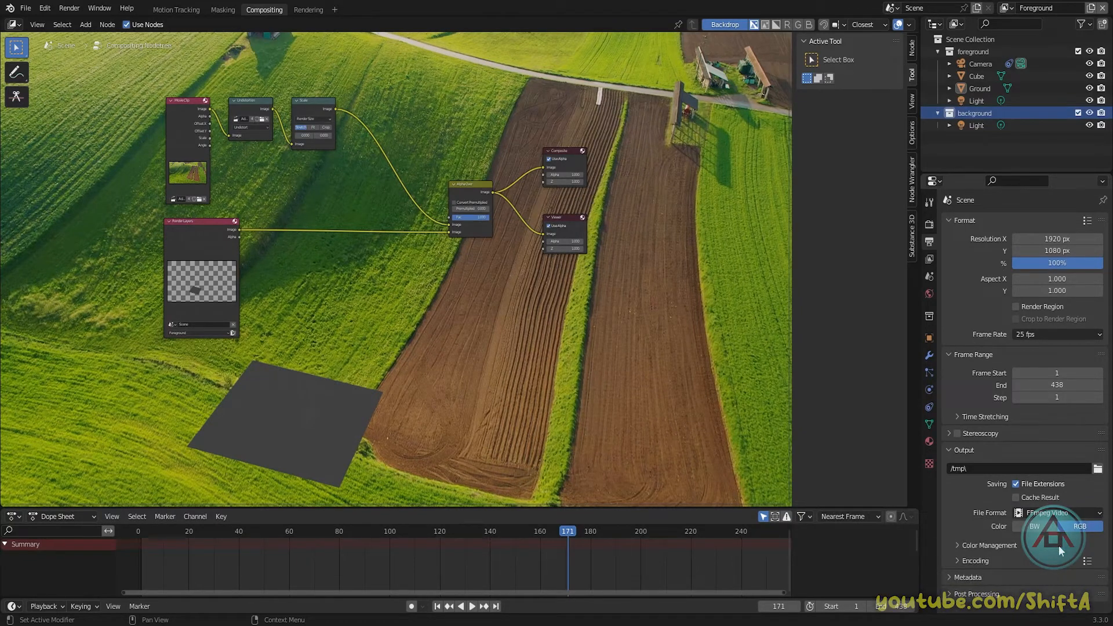
- Set the video encoding container to MPEG-4 and look over the remaining codec and post-processing options
click(970, 549)
scroll(971, 544, down, 4)
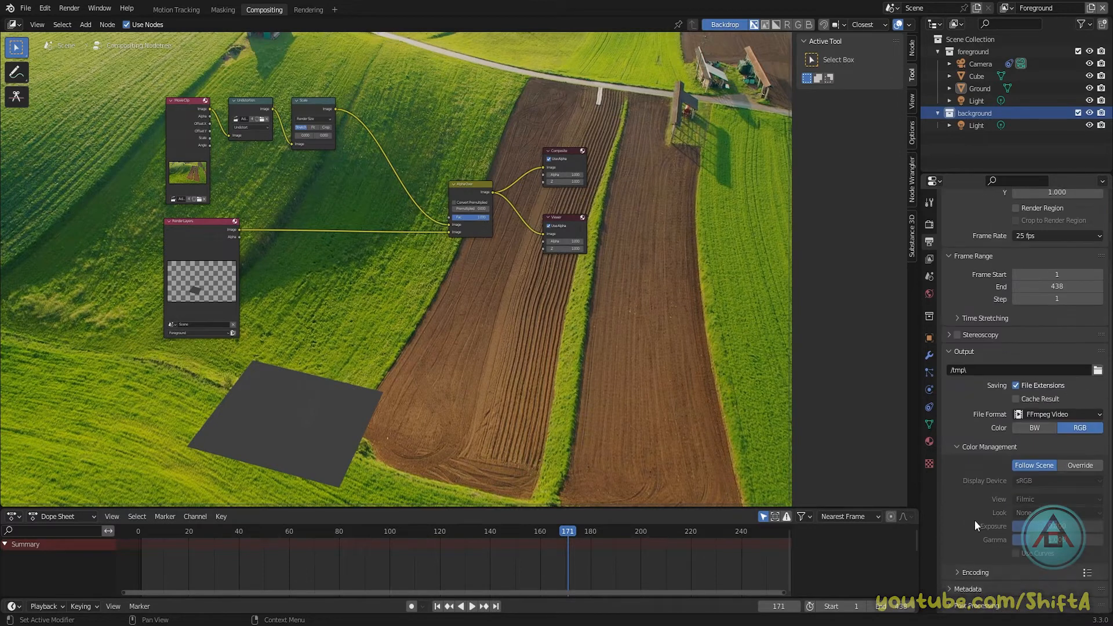
click(977, 451)
click(974, 560)
scroll(980, 521, down, 4)
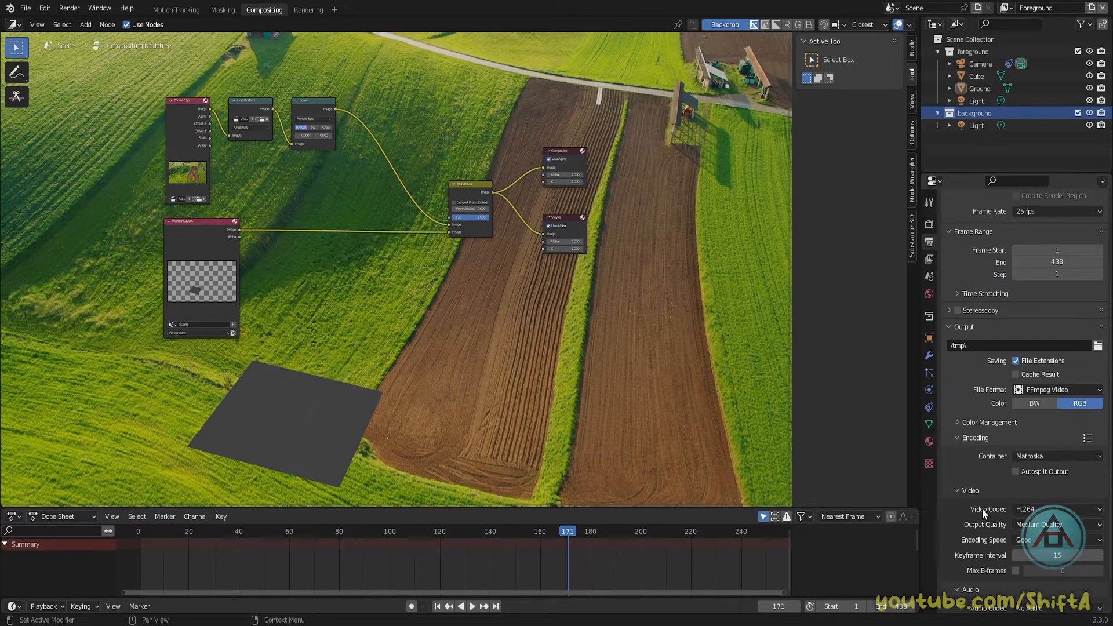
click(1028, 460)
click(1041, 494)
scroll(993, 507, down, 2)
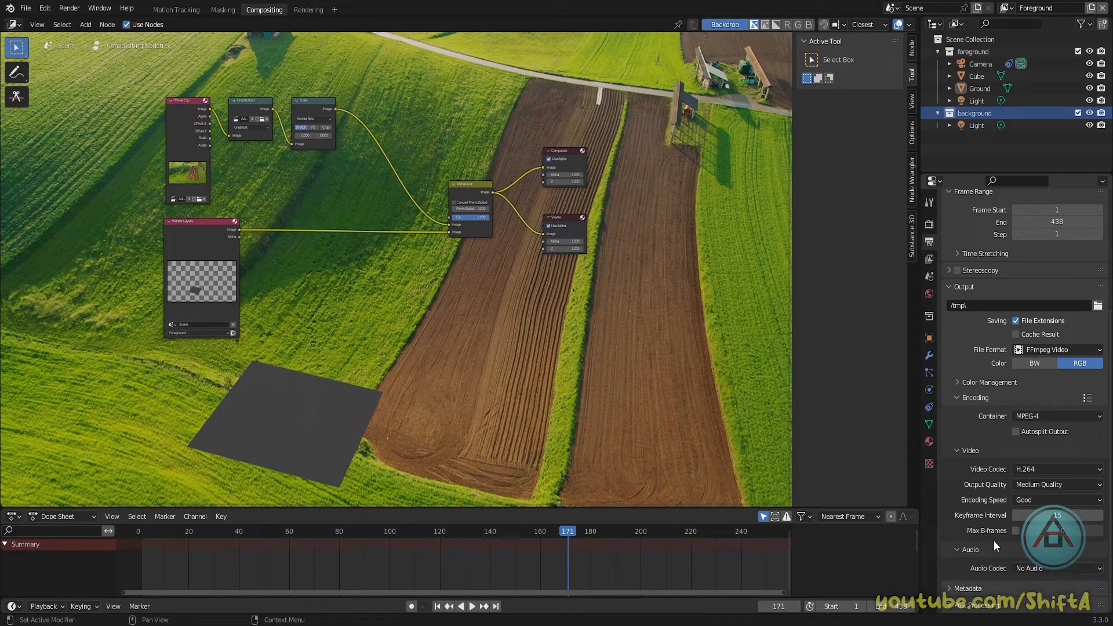
scroll(961, 586, down, 3)
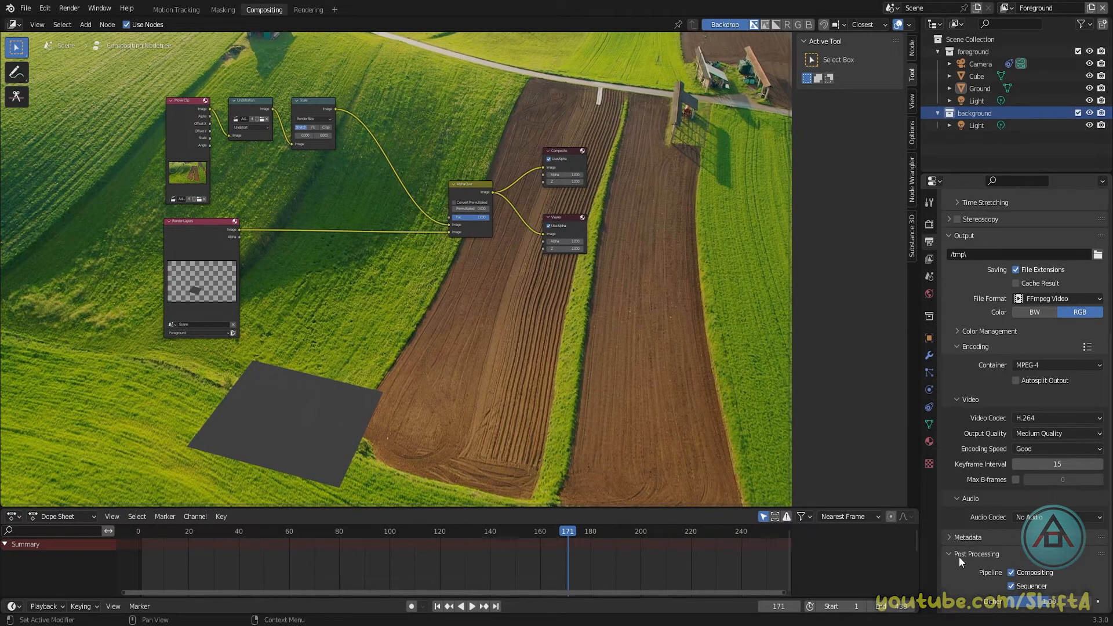
scroll(958, 555, up, 3)
- Set the view transform in the render's color management to Standard
click(930, 225)
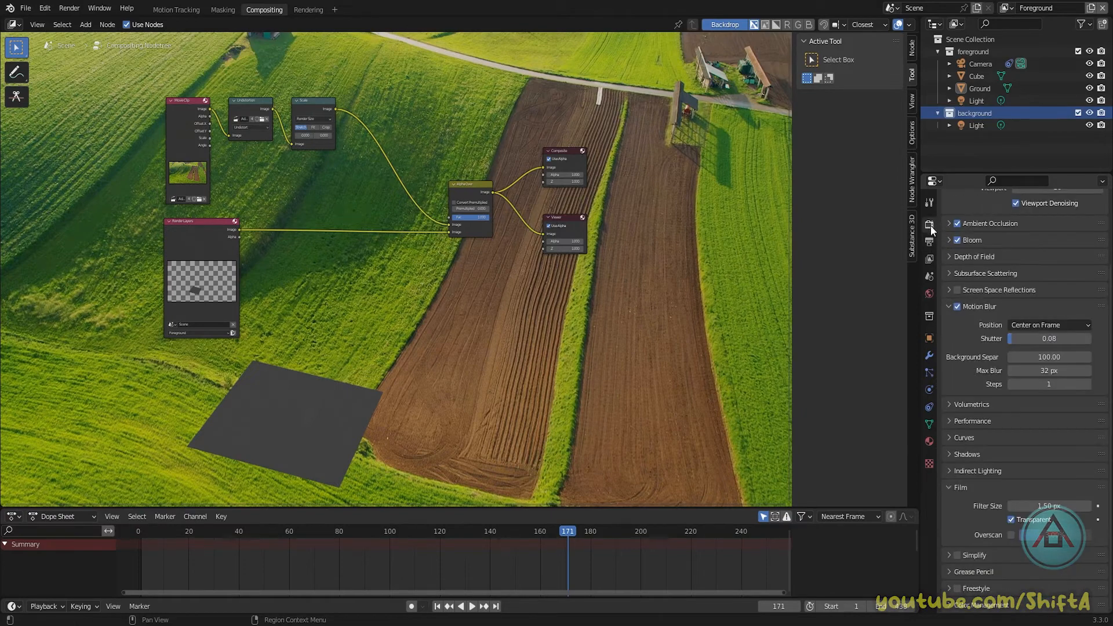
click(961, 604)
scroll(965, 579, down, 6)
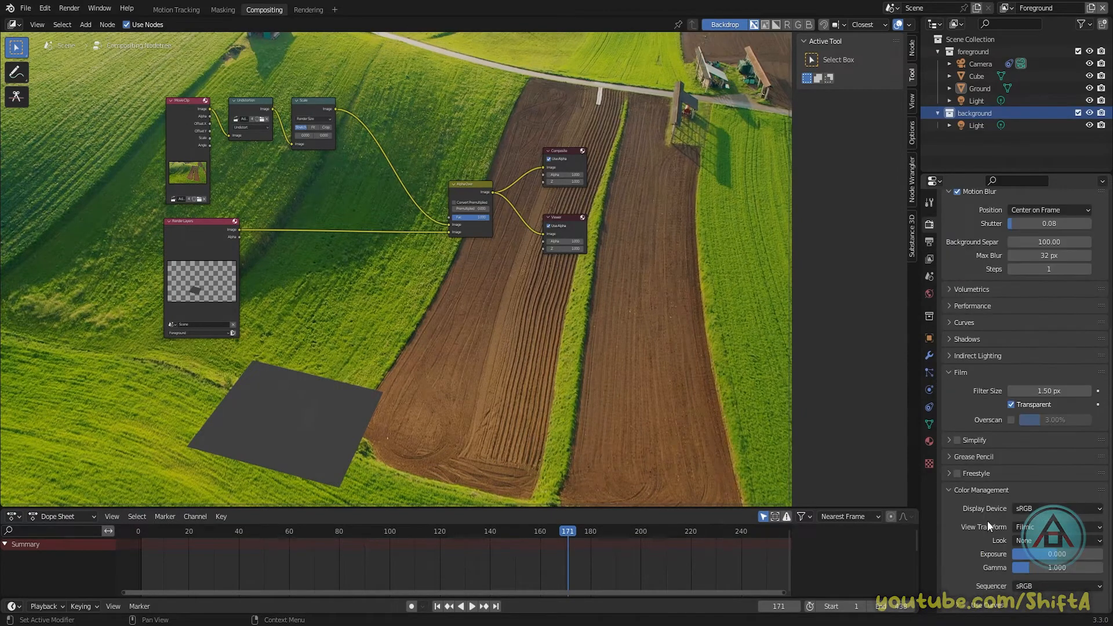
click(1025, 527)
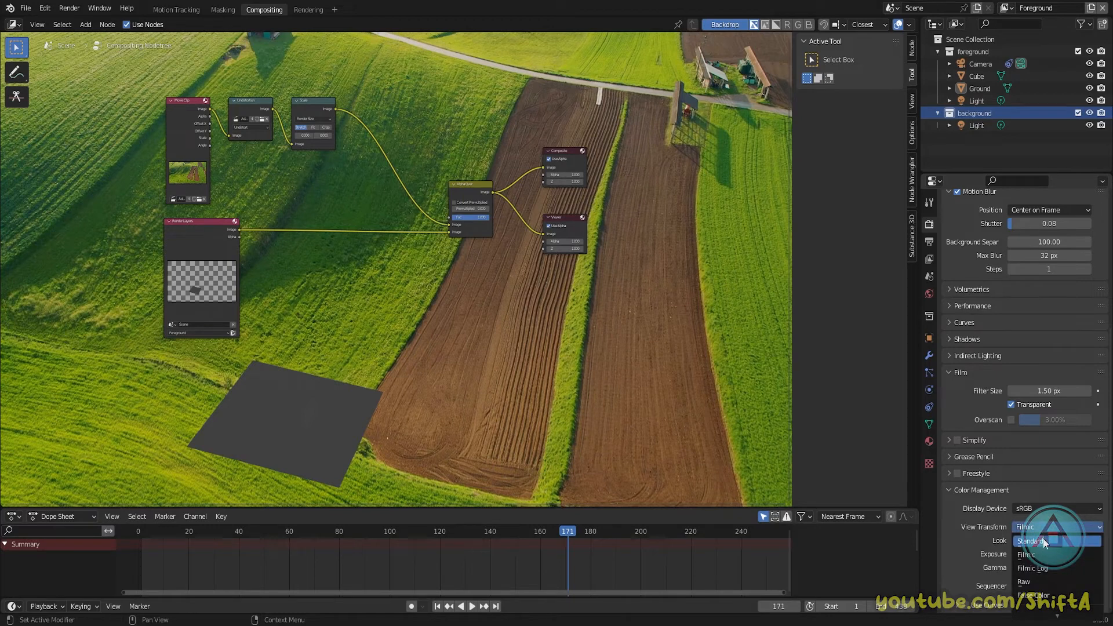
click(1042, 541)
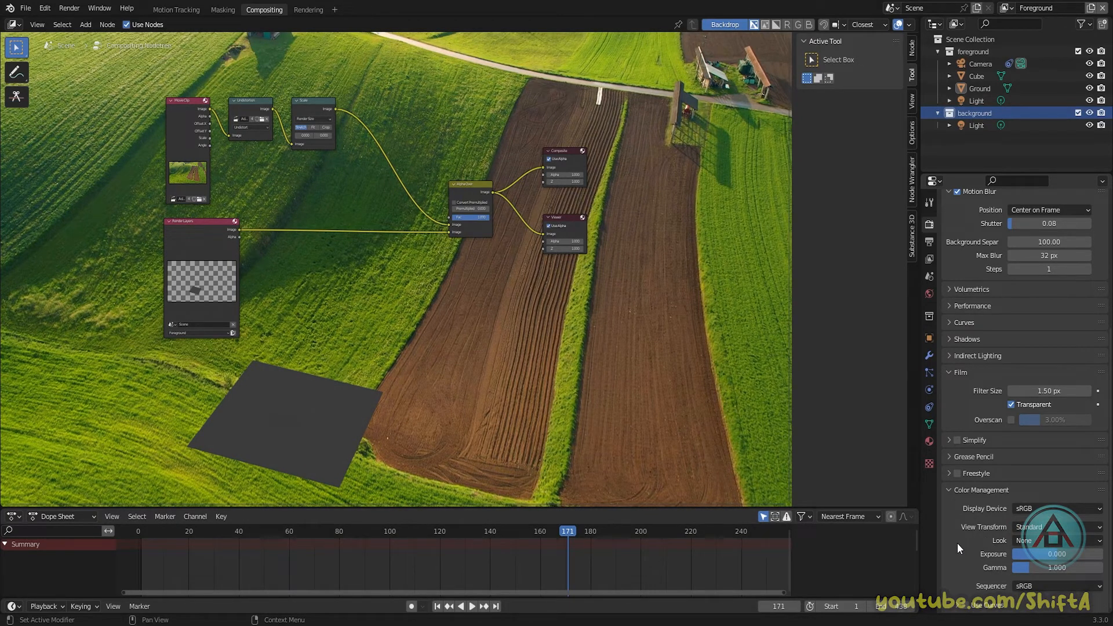
scroll(959, 532, up, 2)
click(929, 241)
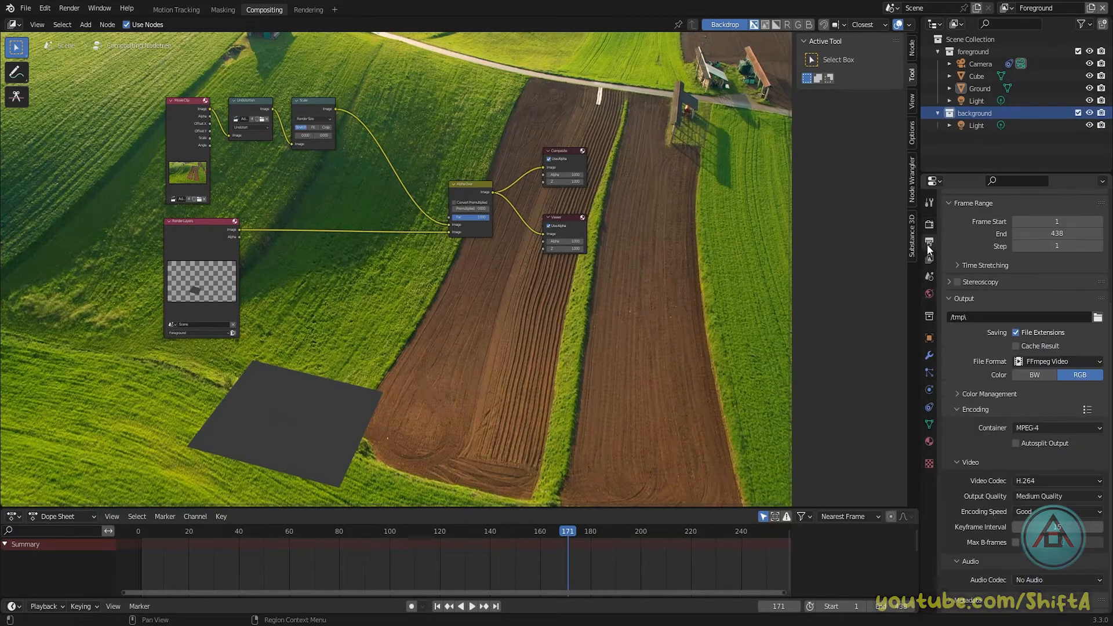
click(69, 8)
click(929, 224)
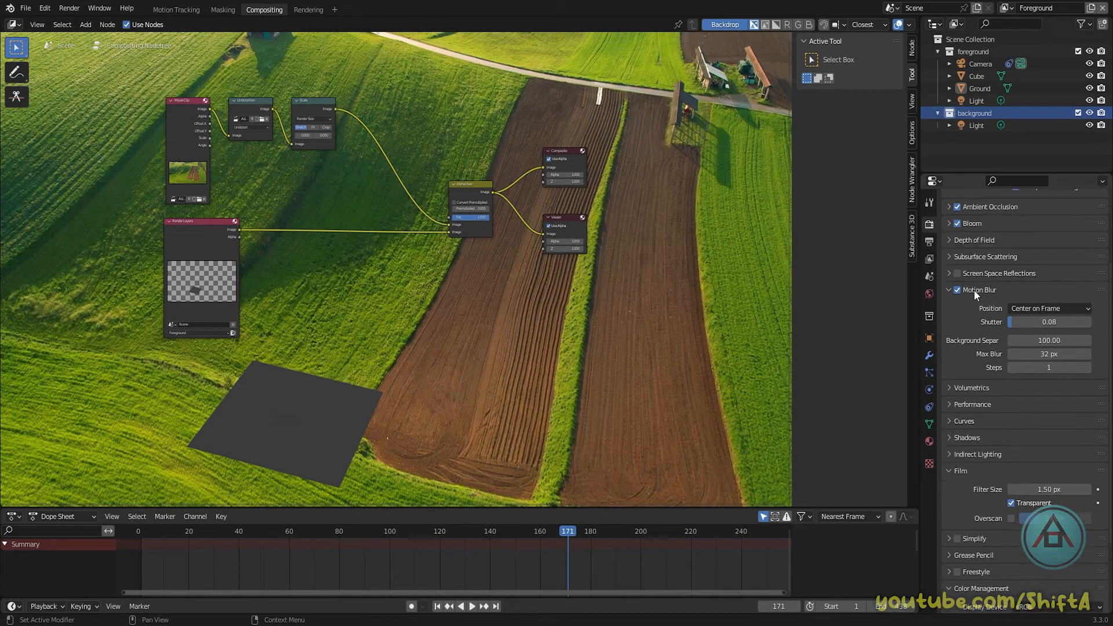
scroll(973, 290, up, 6)
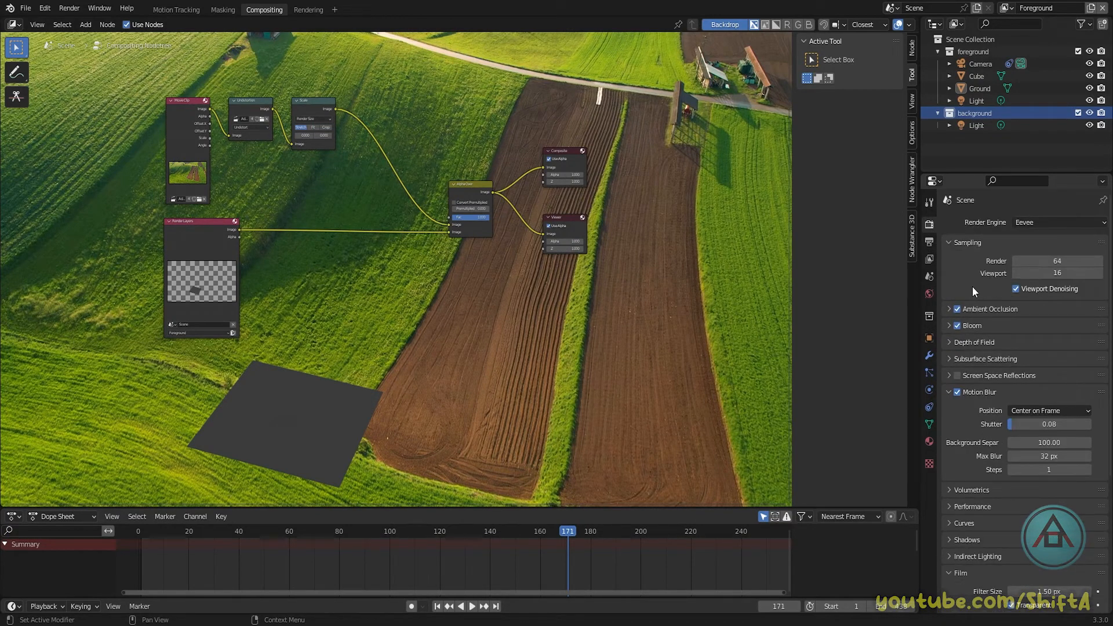